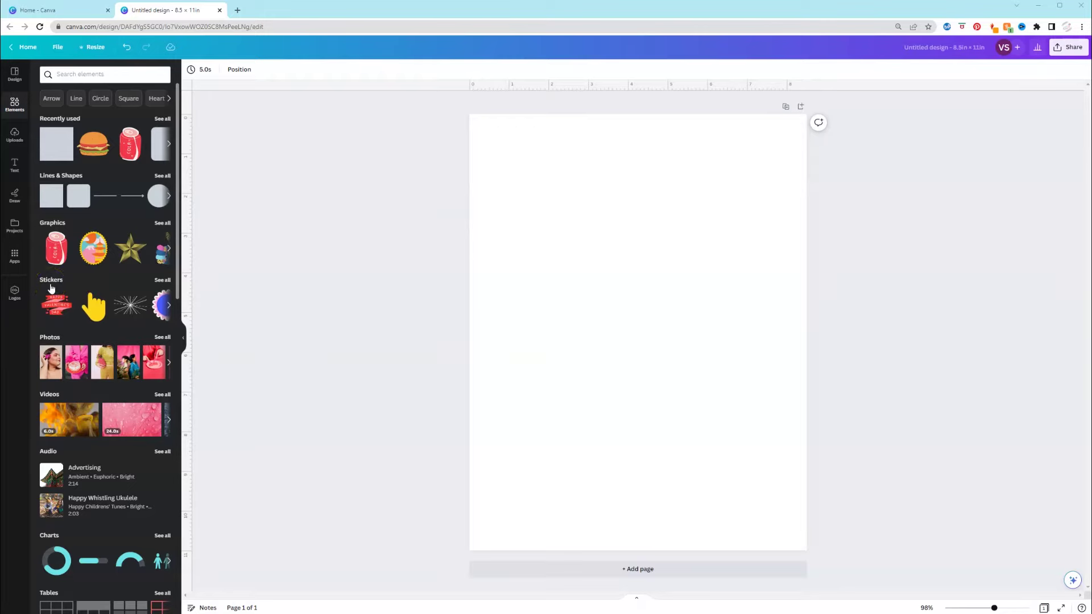
Add a square from Lines & Shapes, move it near the page centre and enlarge it to about 2.7 in
left_click(50, 202)
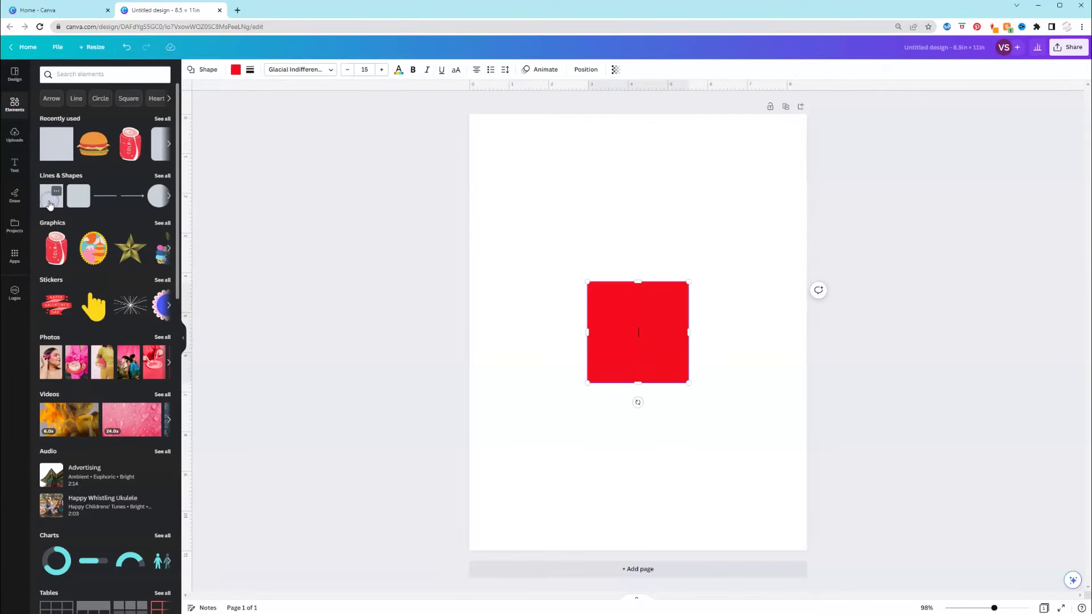
left_click_drag(651, 368, 620, 333)
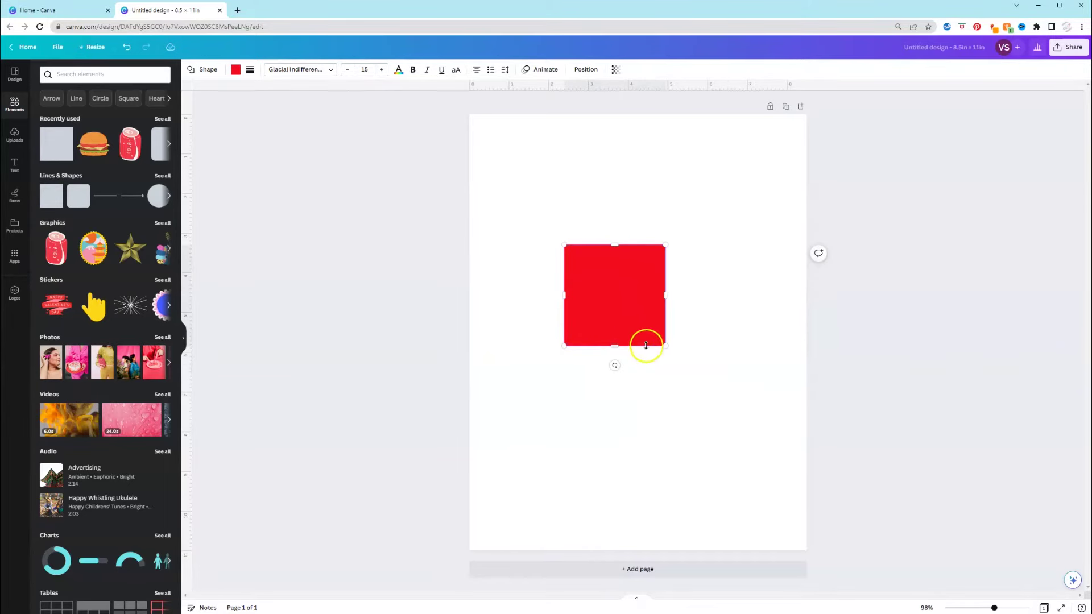
left_click_drag(665, 345, 676, 315)
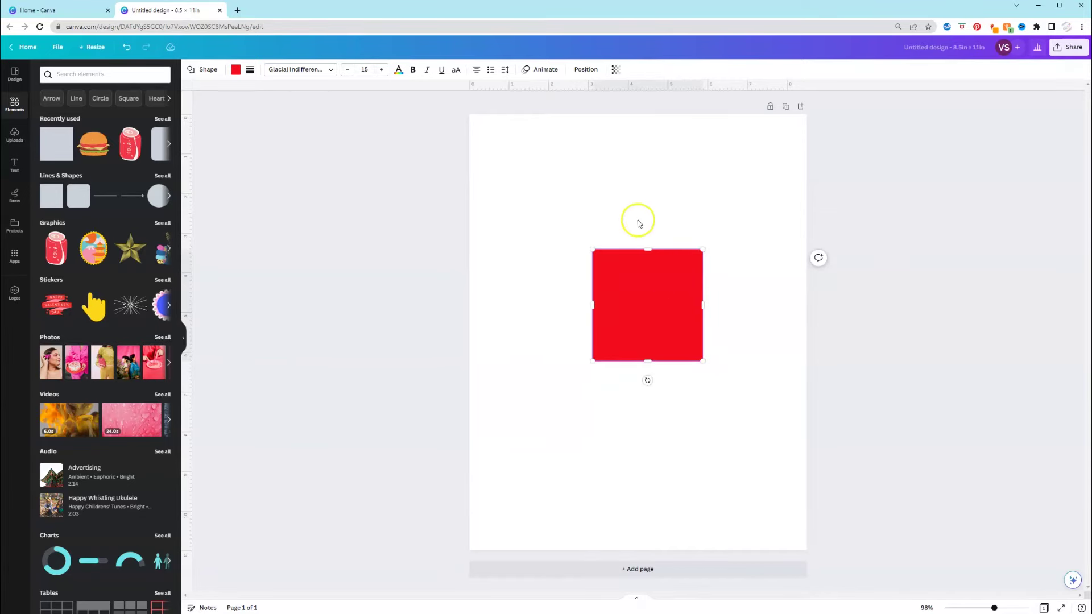
Unlock the shape's ratio, size it to 2.75 in wide by 3.13 in tall, and nudge it slightly
left_click(585, 71)
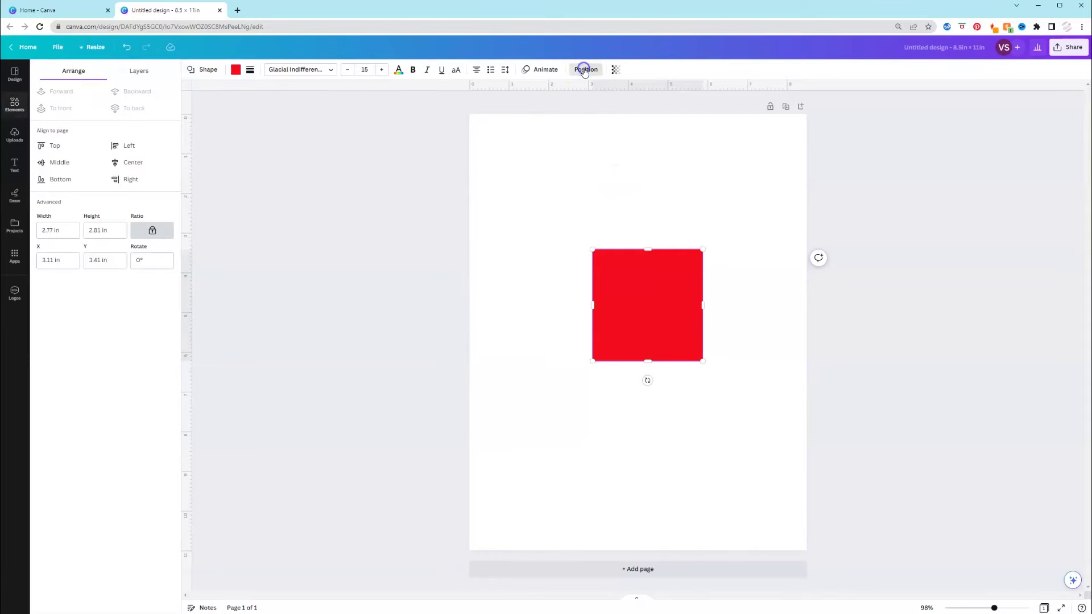
left_click(152, 234)
left_click(52, 233)
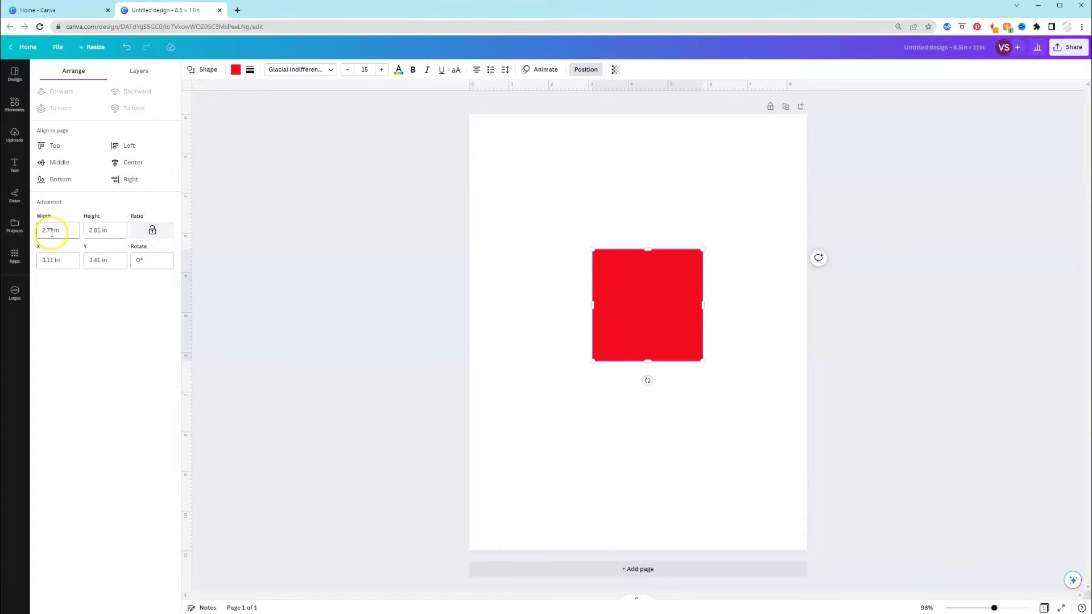
left_click(54, 231)
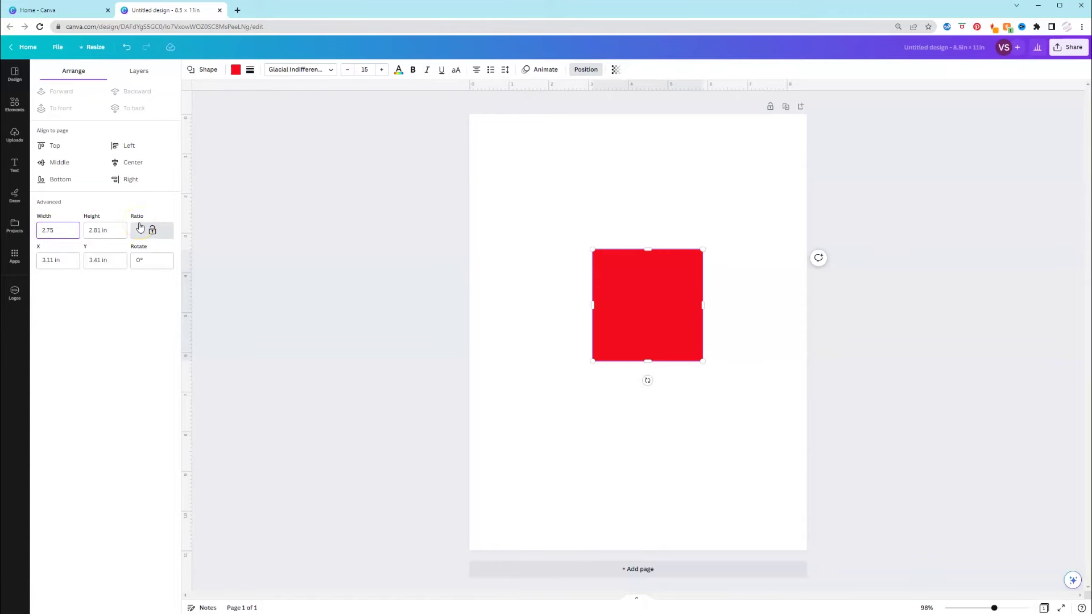
type("2.75")
key("Tab")
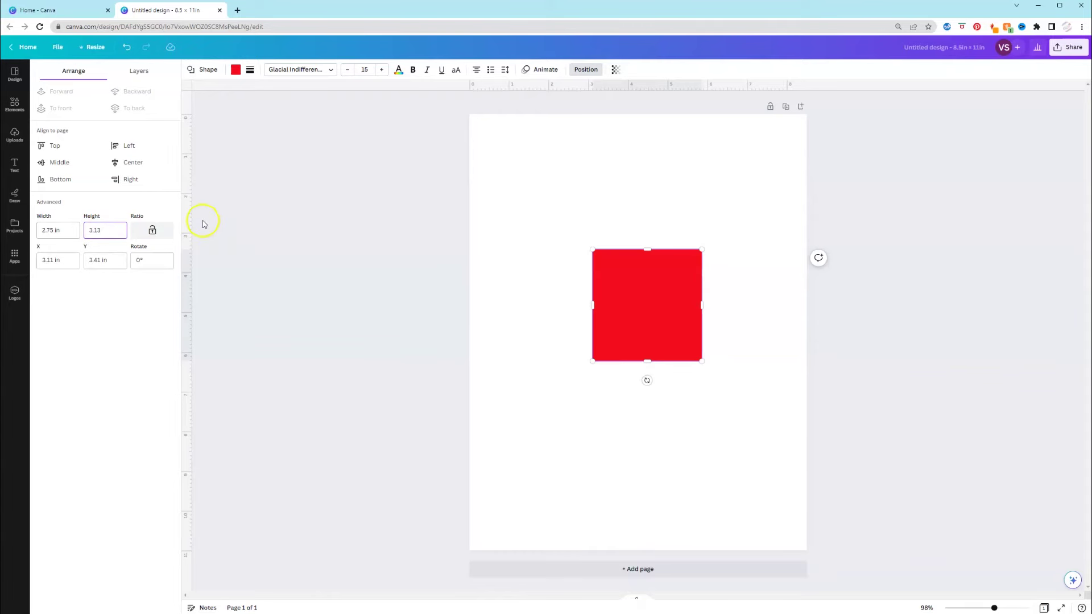
left_click(159, 208)
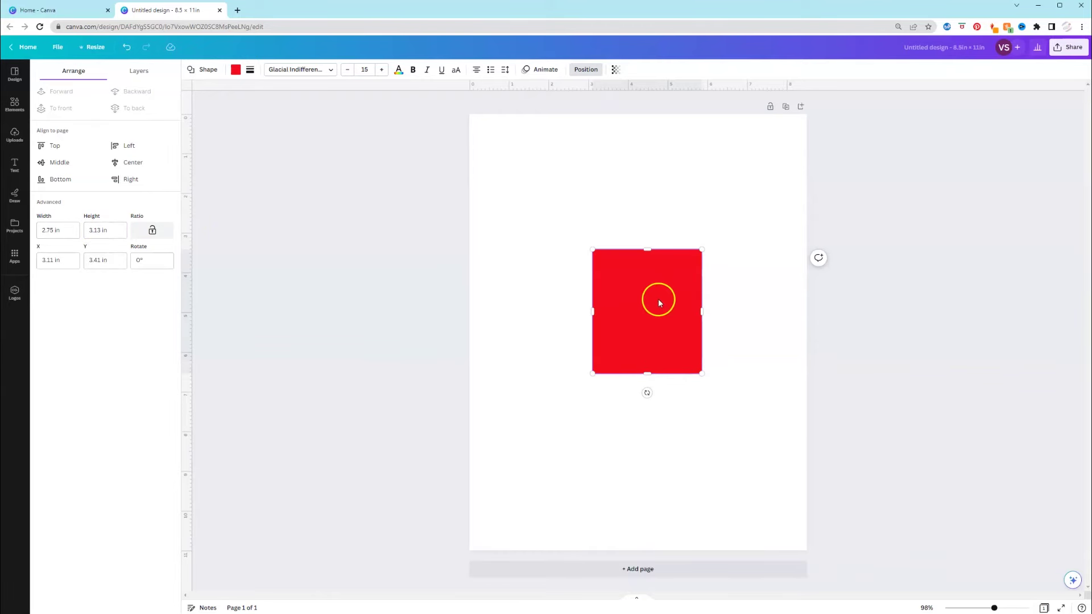
mouse_move(656, 295)
left_mouse_down()
mouse_move(646, 339)
mouse_move(640, 307)
left_mouse_up()
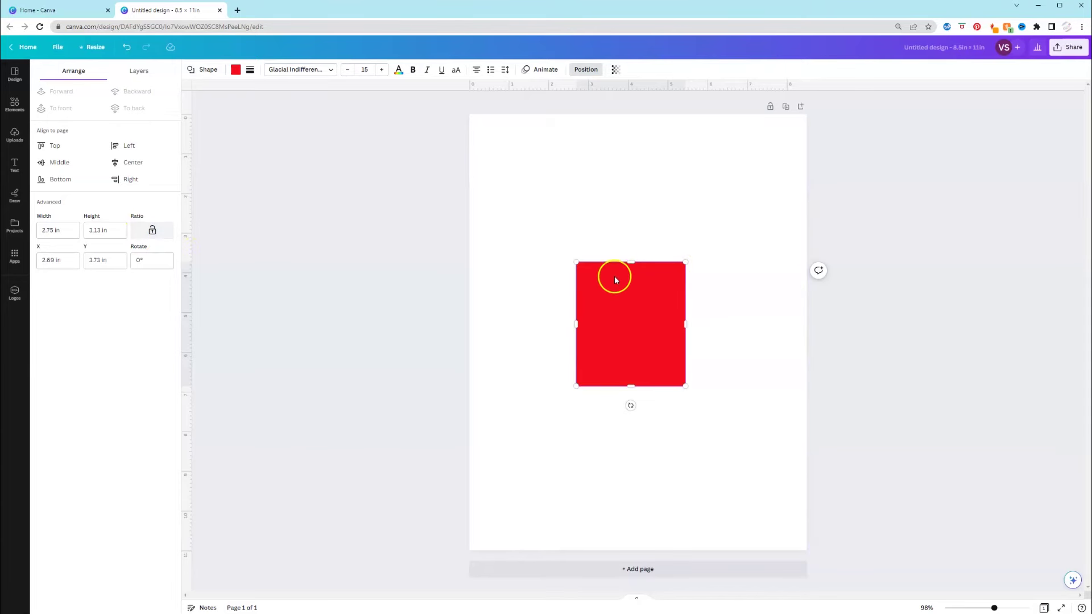
left_click(585, 71)
Add the cola can graphic from the Elements recently used items
left_click(139, 259)
left_click(13, 105)
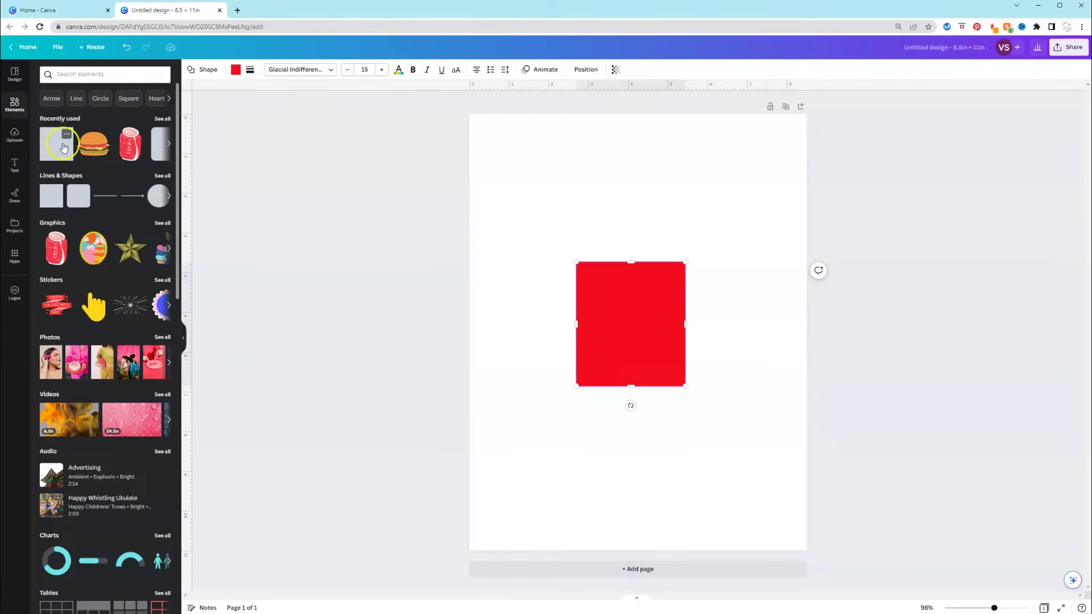
left_click(107, 153)
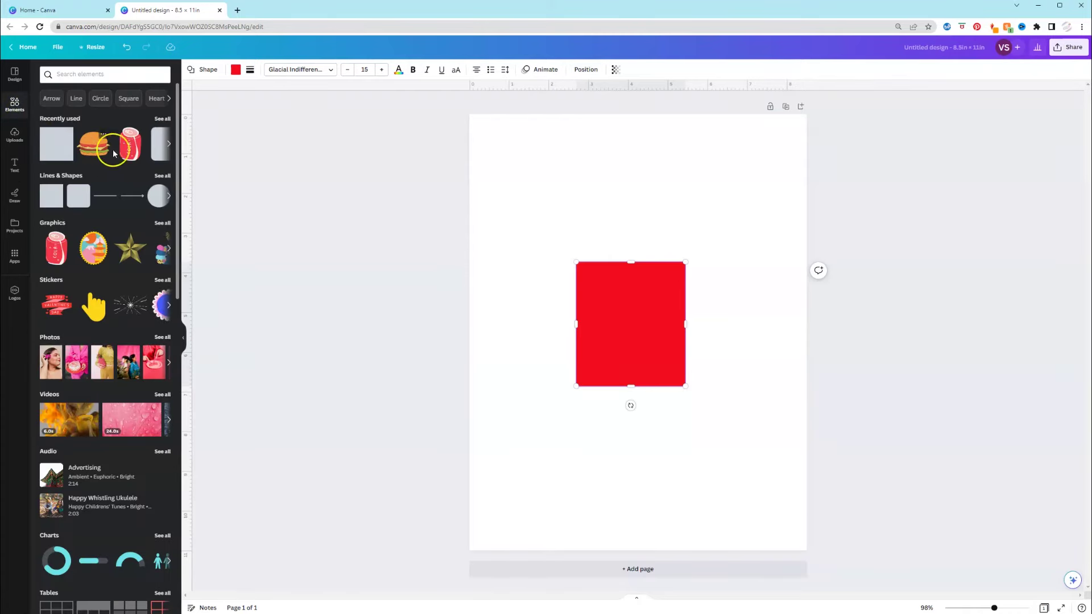
left_click(128, 149)
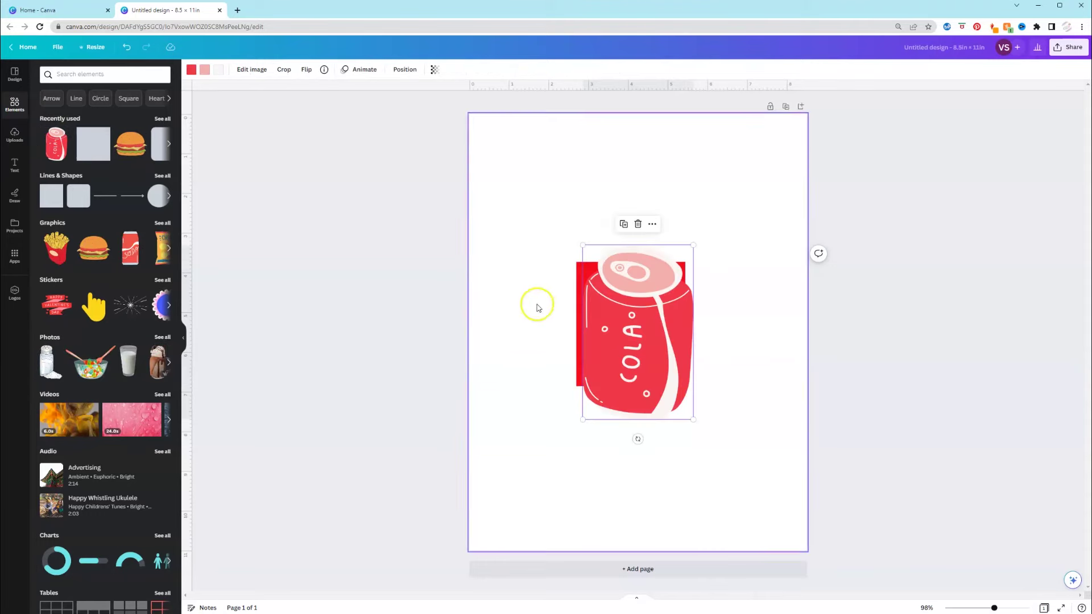
Place the cola can on the left and move the red rectangle down and right
left_click_drag(653, 341, 556, 202)
left_click(693, 385)
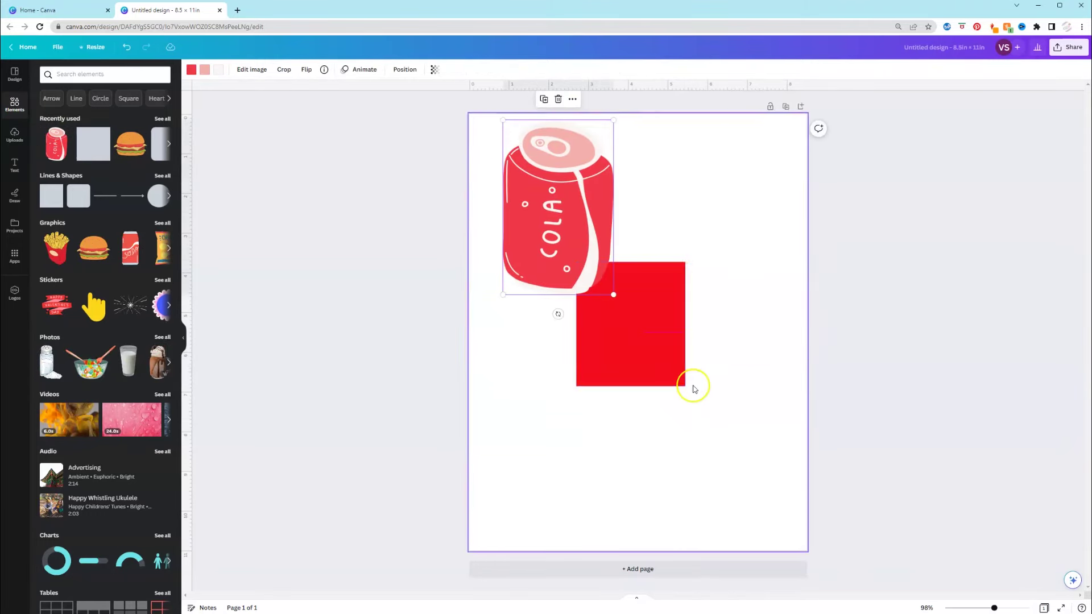
left_click_drag(644, 366, 728, 406)
left_click_drag(566, 235, 559, 330)
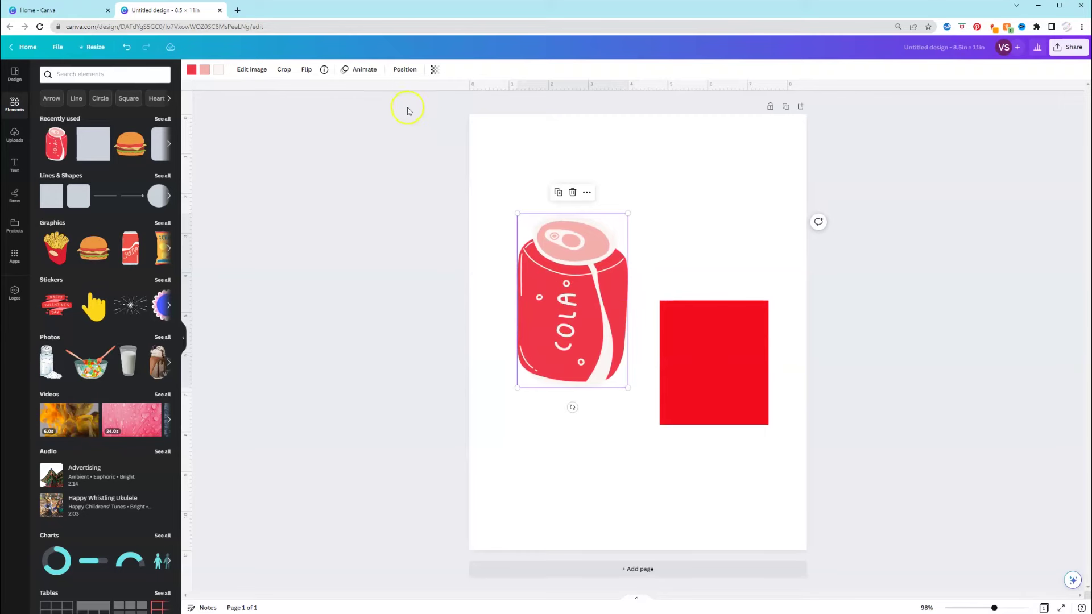
Resize the cola can with locked ratio to 2.25 in wide by 3.56 in tall and nudge it up-right
left_click(405, 70)
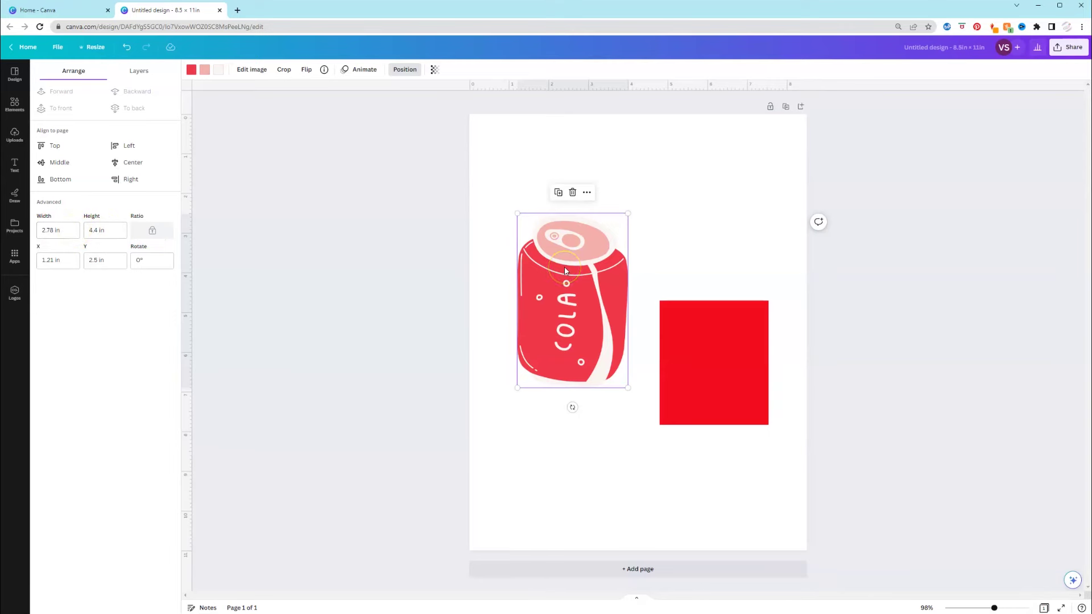
left_click(97, 232)
key("Return")
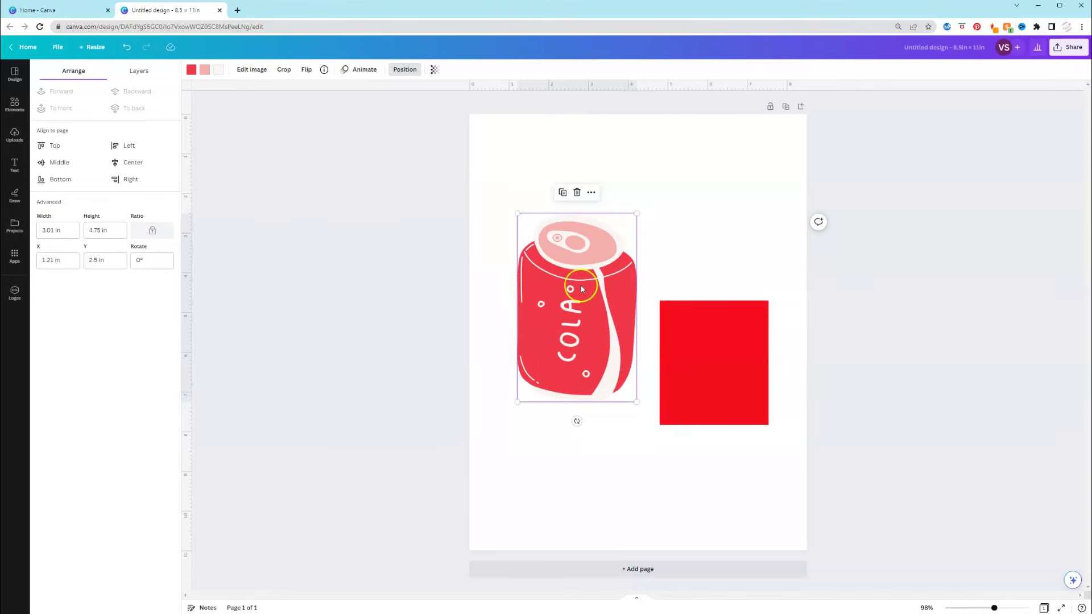
left_click(55, 230)
type("2.25")
key("Return")
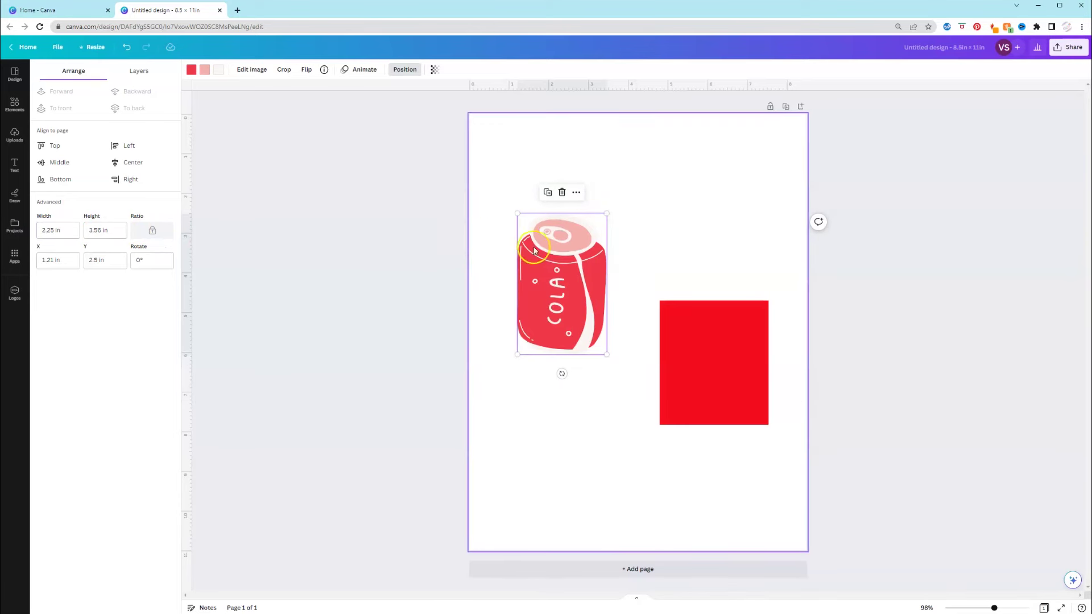
left_click(560, 272)
mouse_move(560, 272)
left_mouse_down()
mouse_move(572, 281)
mouse_move(568, 260)
left_mouse_up()
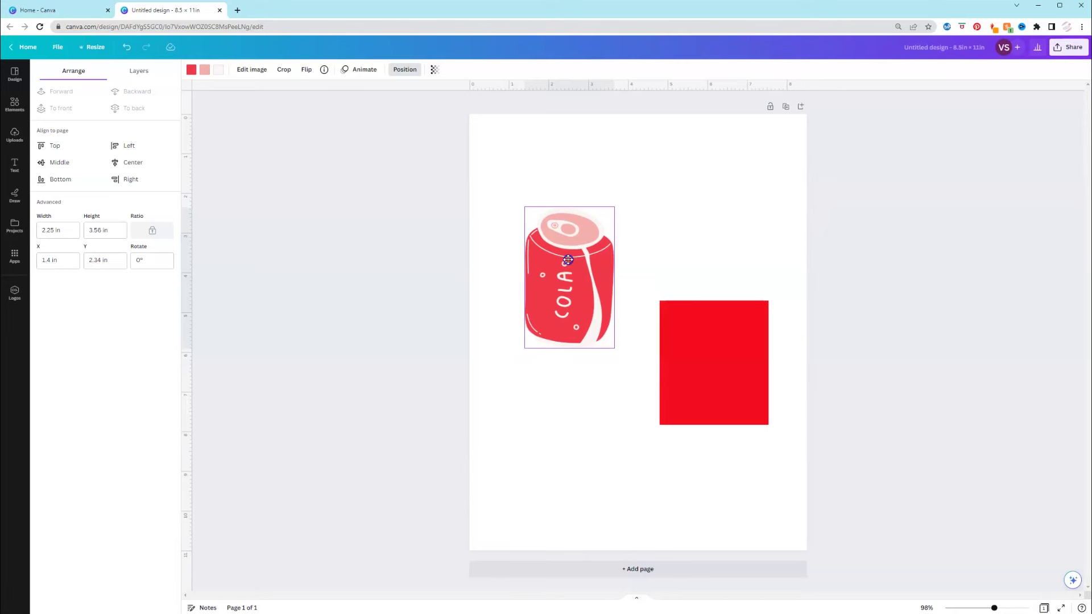
Move the cola can over the square's upper-left corner and reorder layers so the can stays in front
left_click_drag(568, 260, 632, 273)
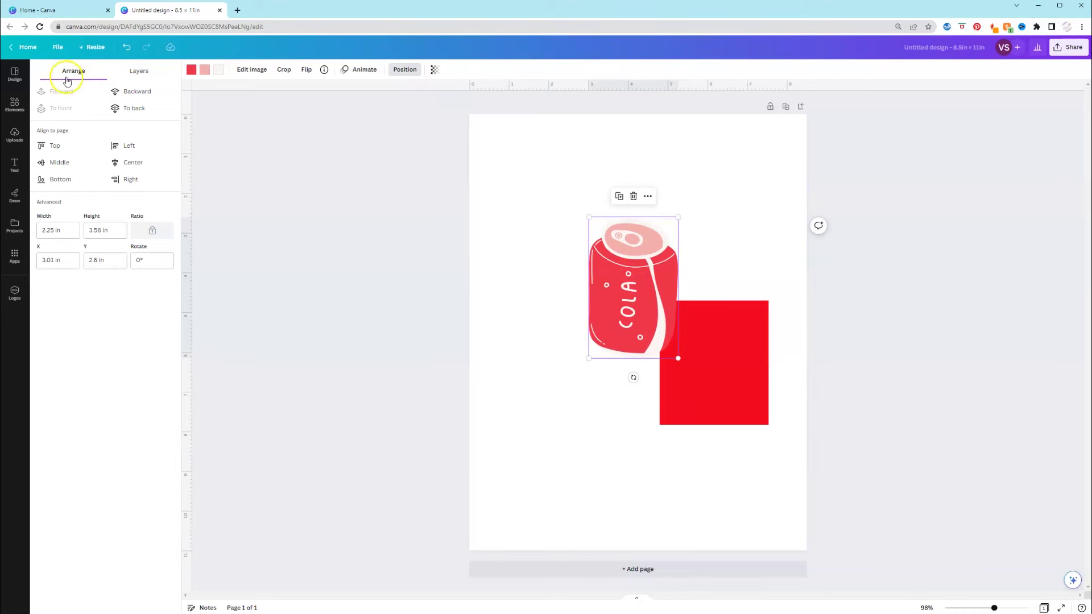
left_click(137, 73)
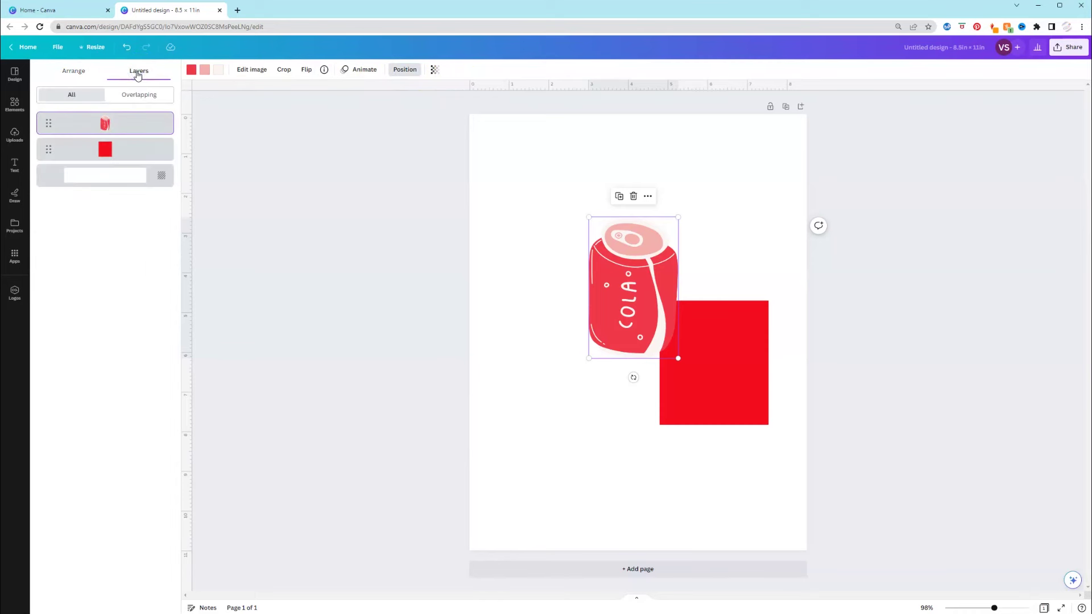
left_click_drag(44, 119, 46, 159)
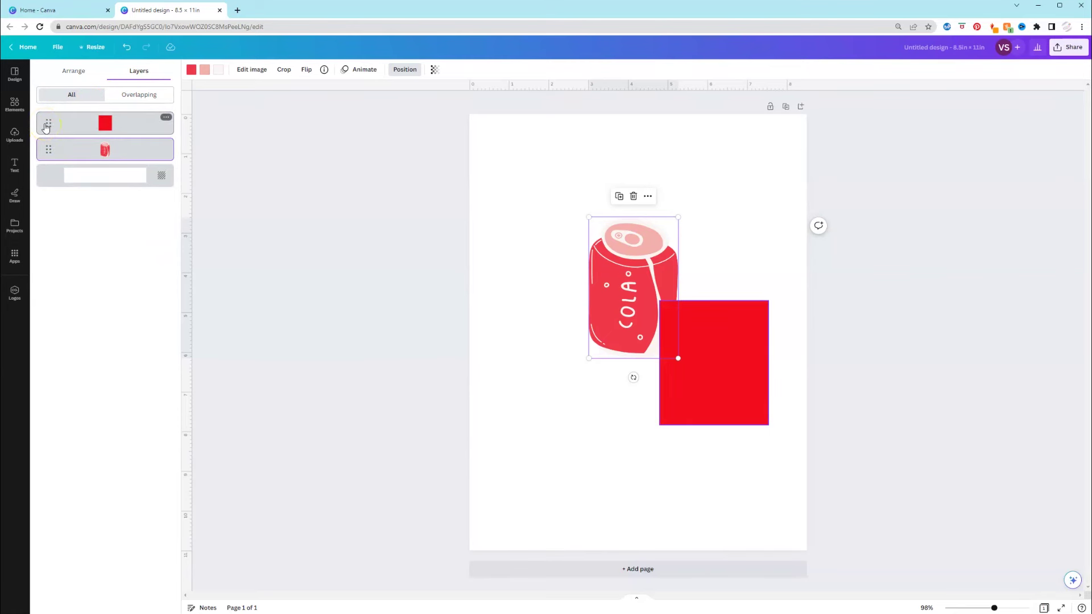
left_click_drag(46, 126, 46, 164)
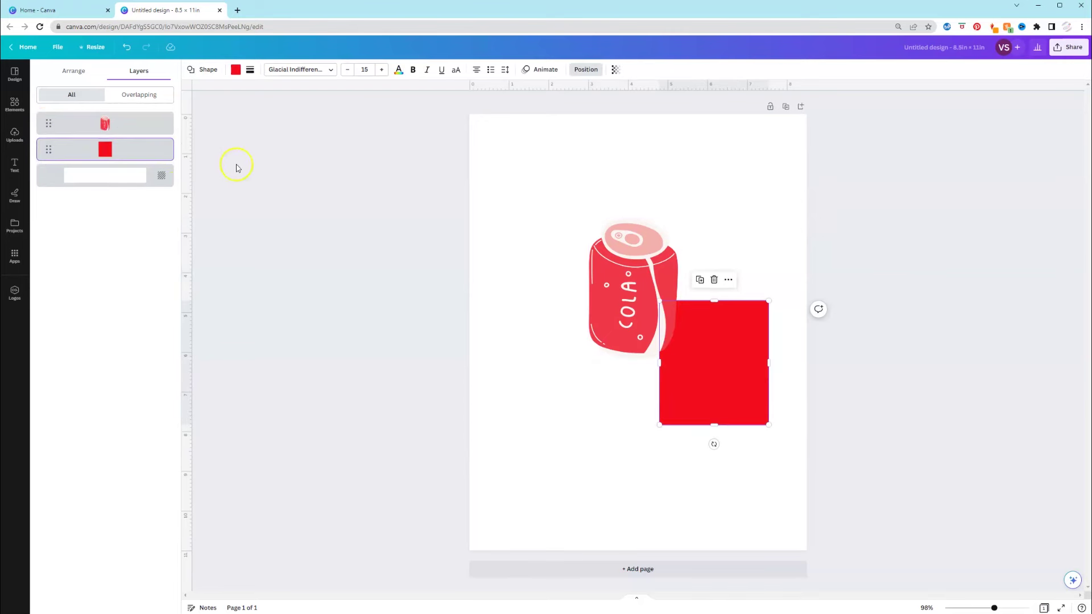
left_click_drag(632, 283, 675, 303)
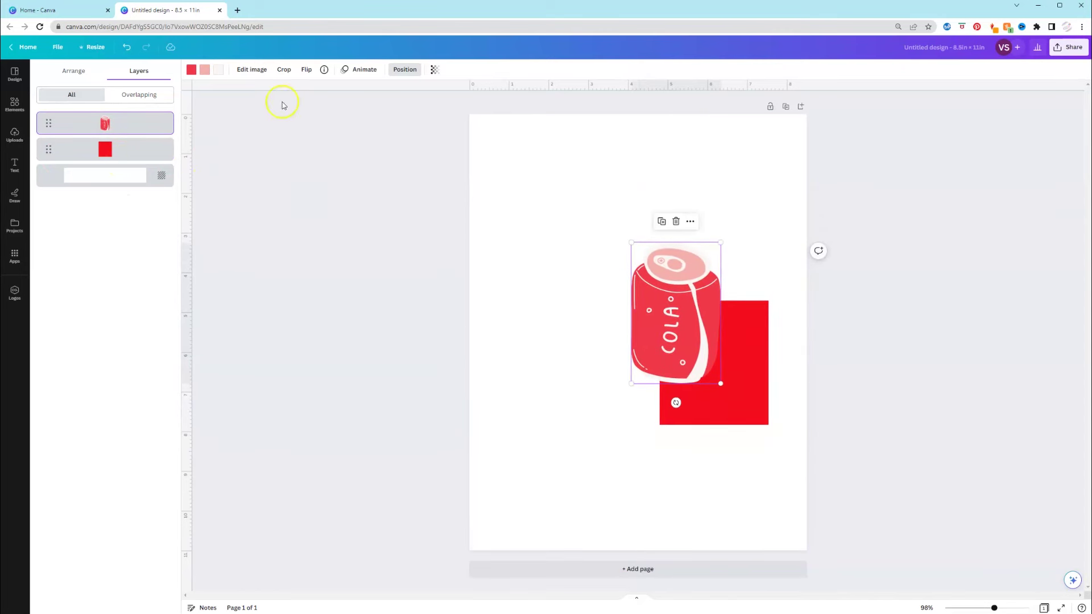
Recolour the cola can's red parts cyan and move its layer behind the red square
left_click(191, 70)
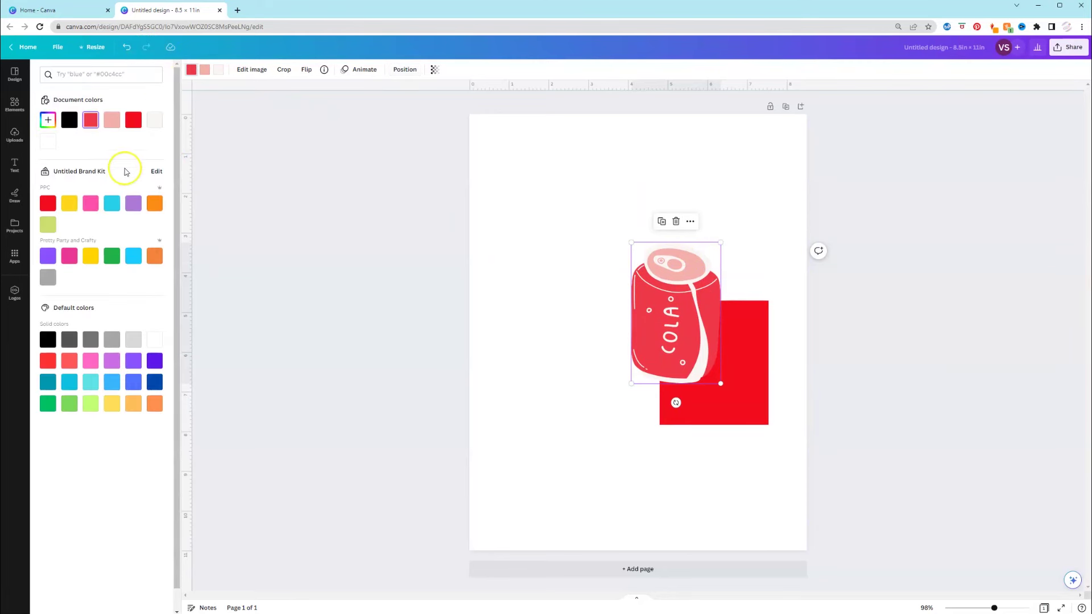
left_click(112, 204)
key("Escape")
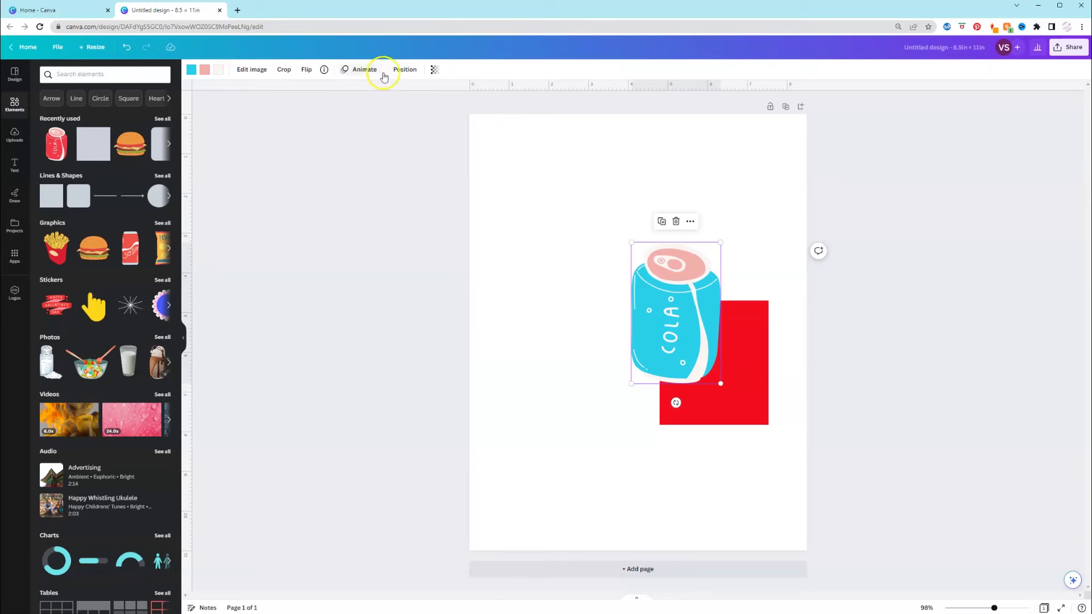
left_click(405, 69)
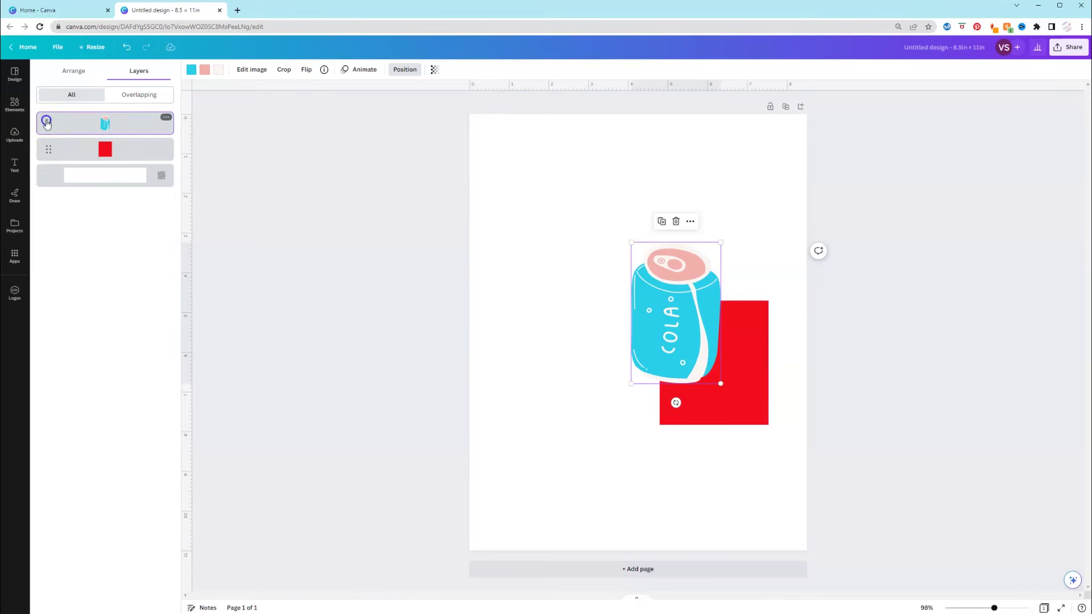
left_click_drag(47, 123, 49, 166)
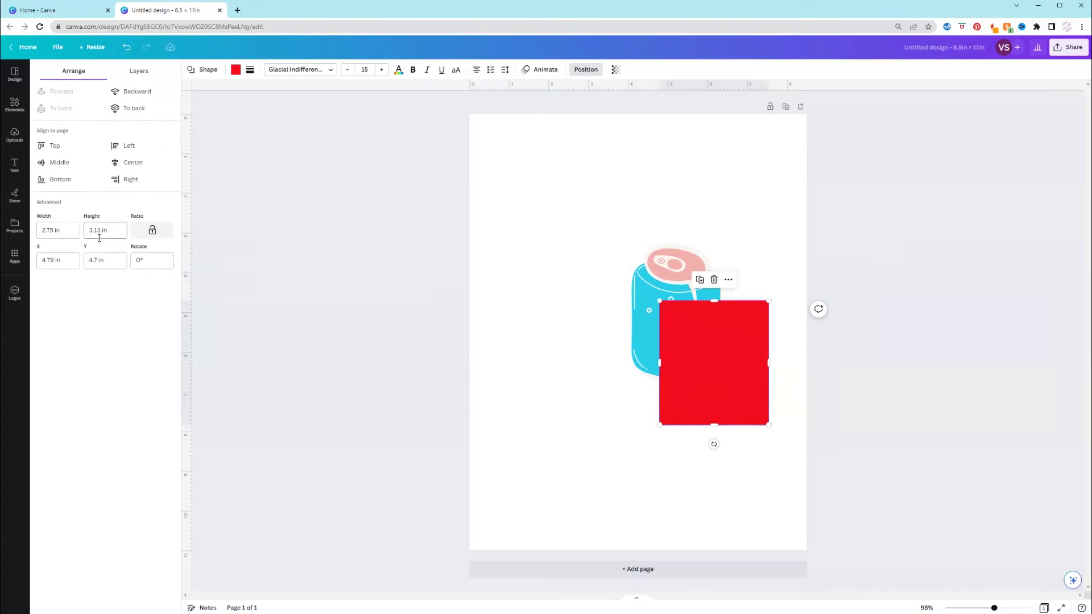